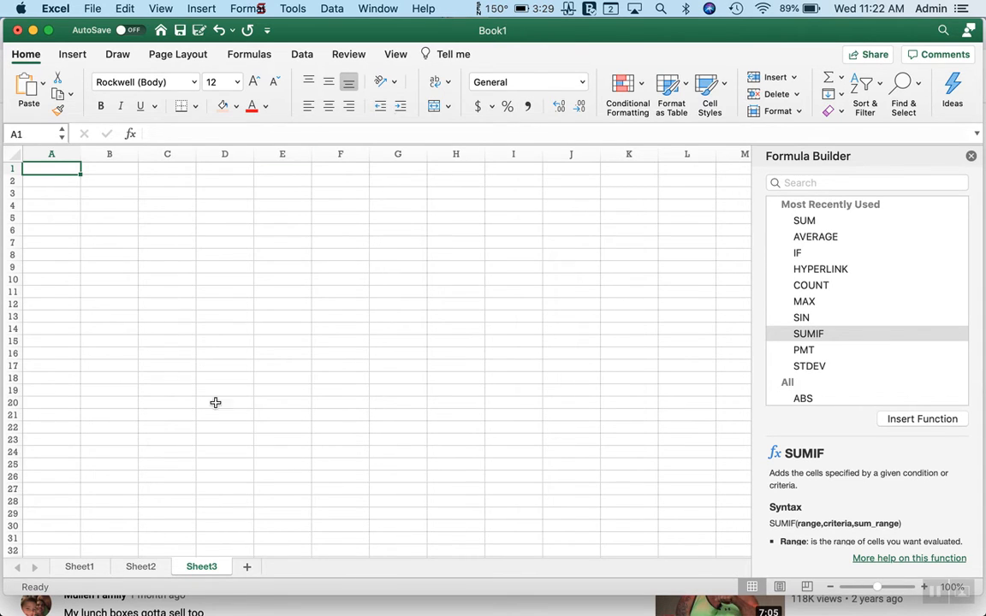
Enter January in cell C5 and fill the month series down to C17.
click(174, 218)
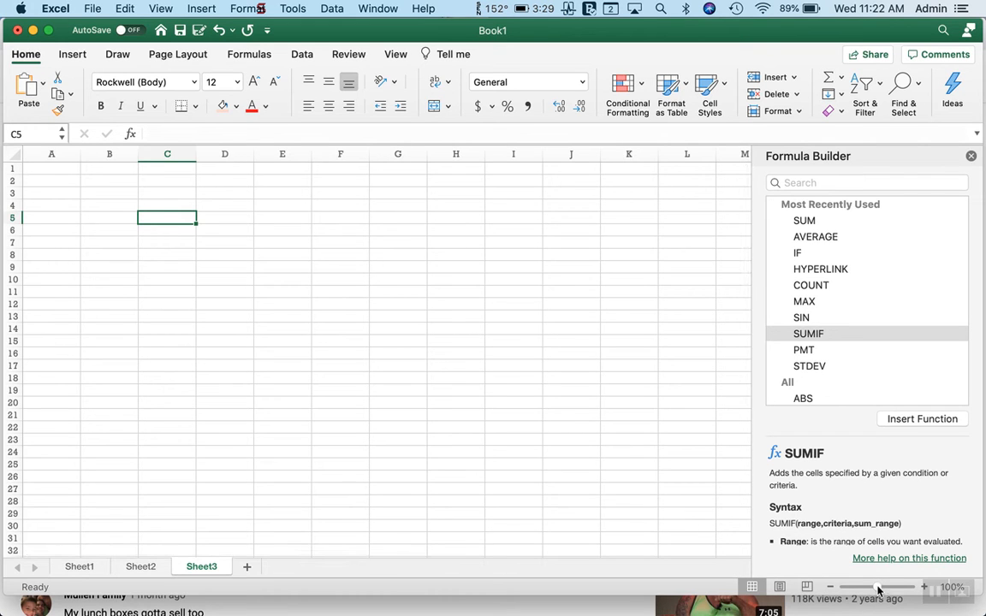
drag(878, 591, 882, 591)
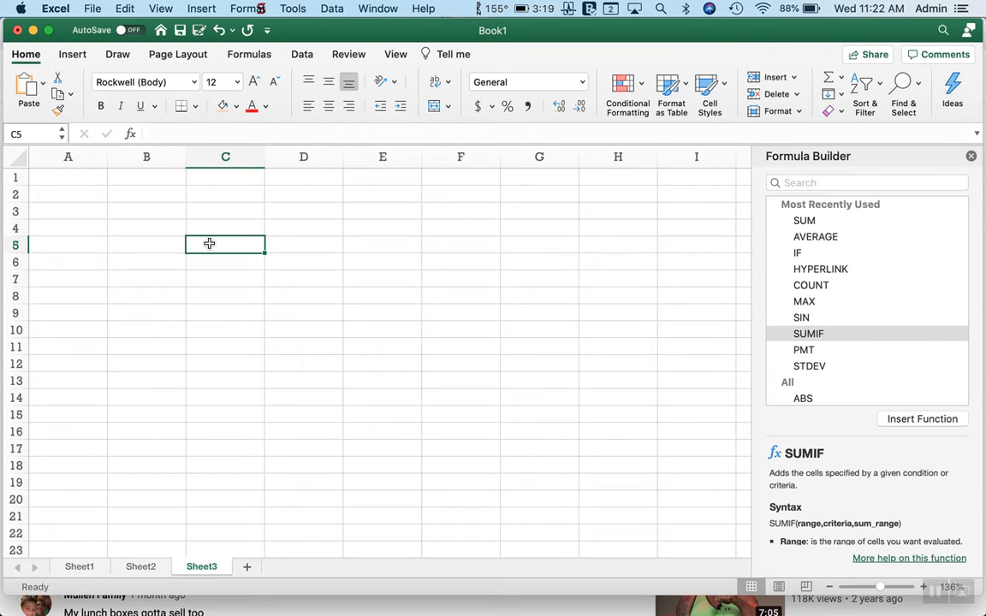
text(Jan)
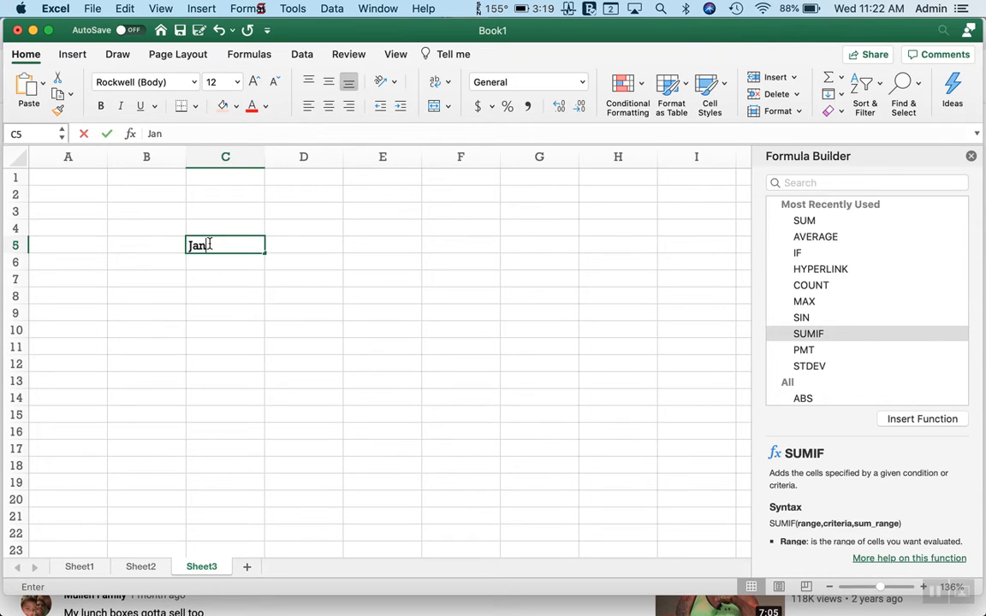
text(uary)
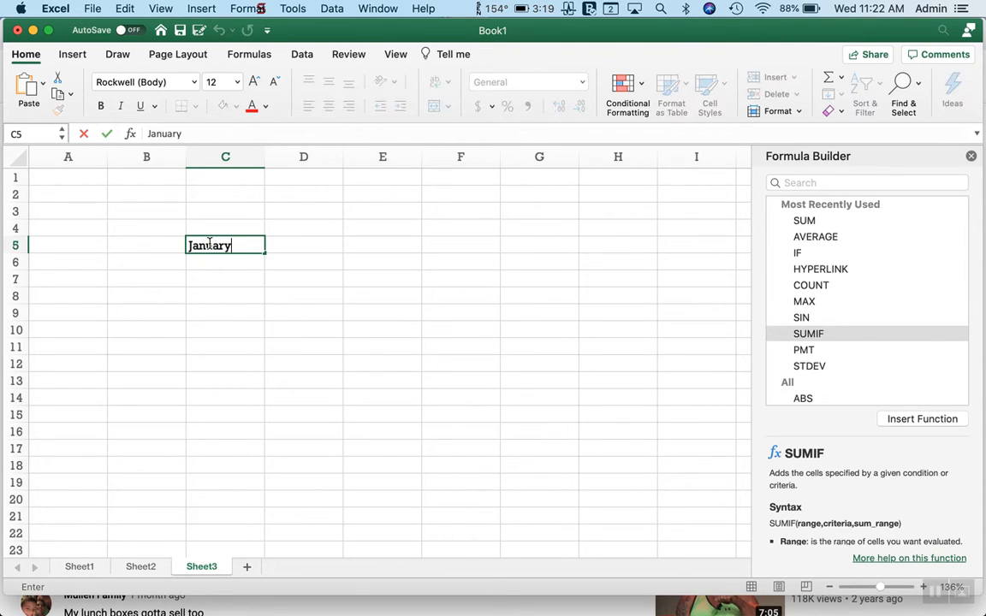
click(244, 274)
click(231, 243)
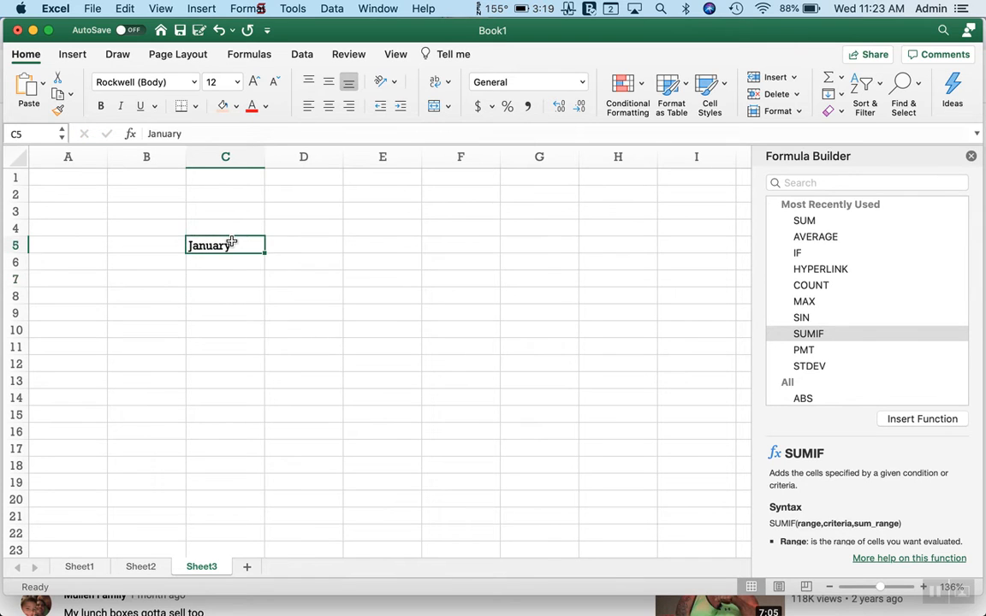
click(272, 245)
click(224, 246)
drag(264, 251, 264, 469)
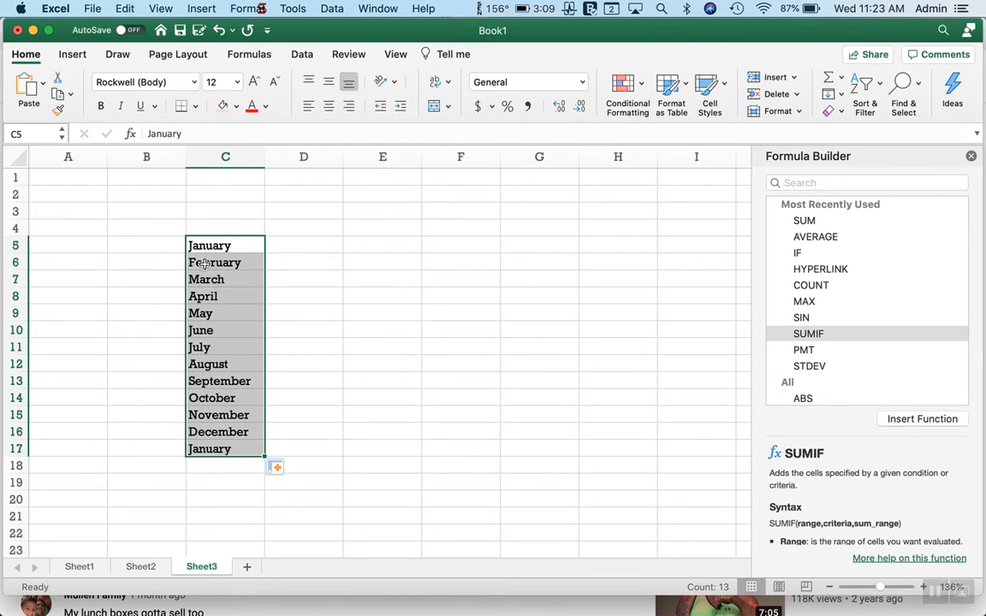
Enter Jan in cell D5 and fill the abbreviated month series down to D17.
click(289, 249)
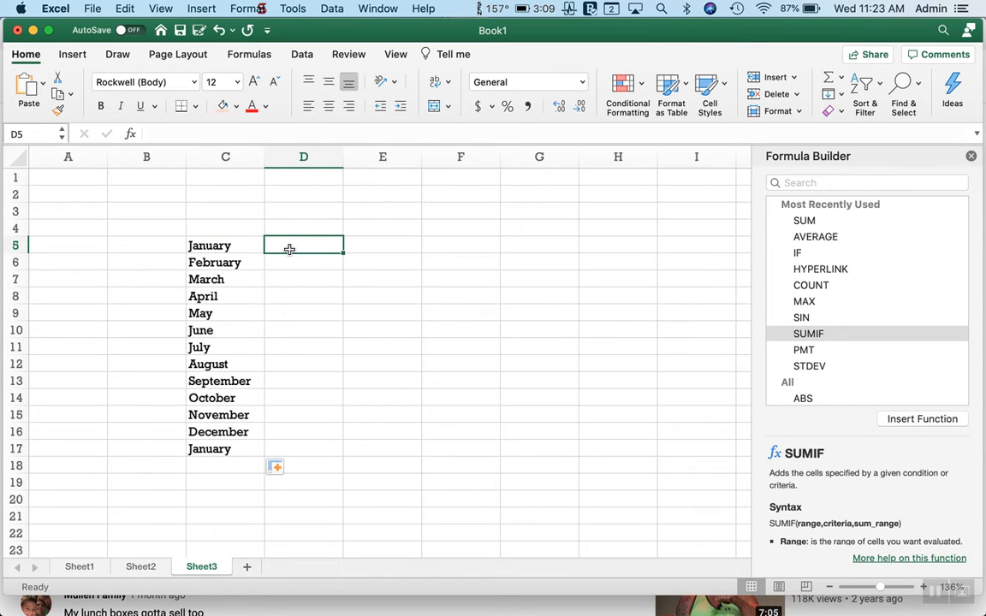
text(Ja)
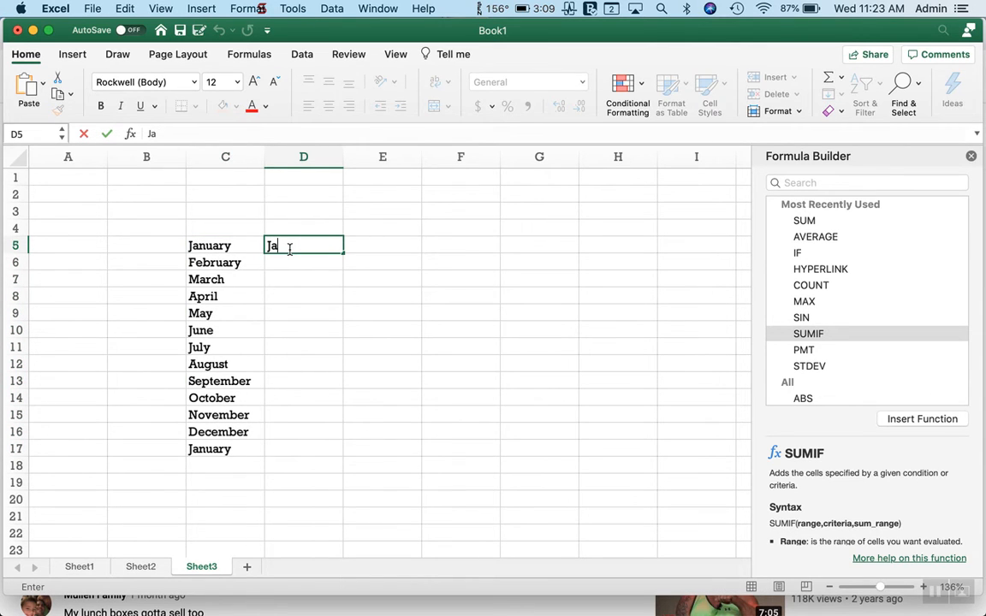
text(n)
drag(341, 253, 340, 454)
click(339, 452)
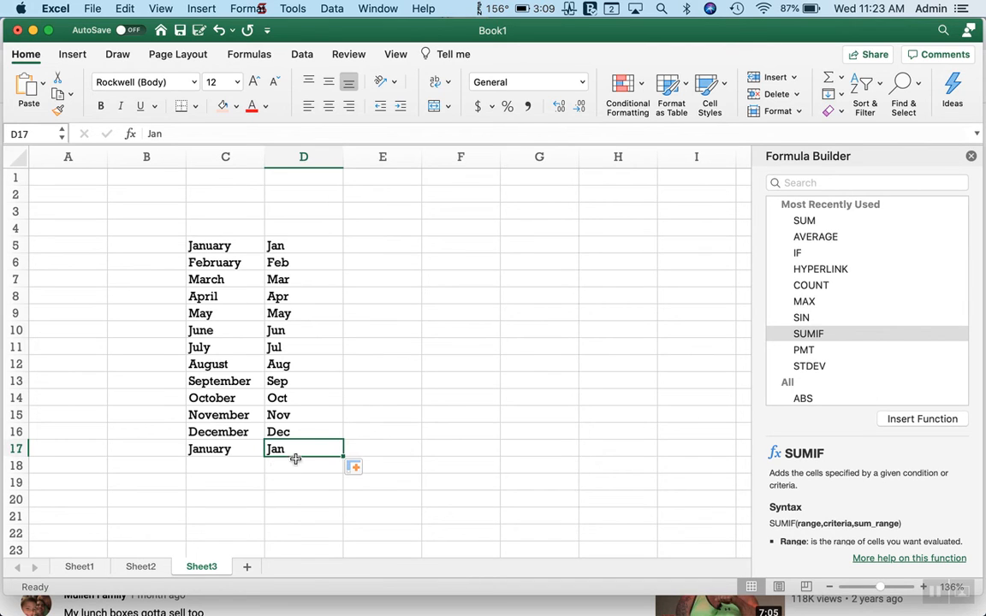
Enter Monday in cell E5 and fill the weekday series down to E17.
click(362, 245)
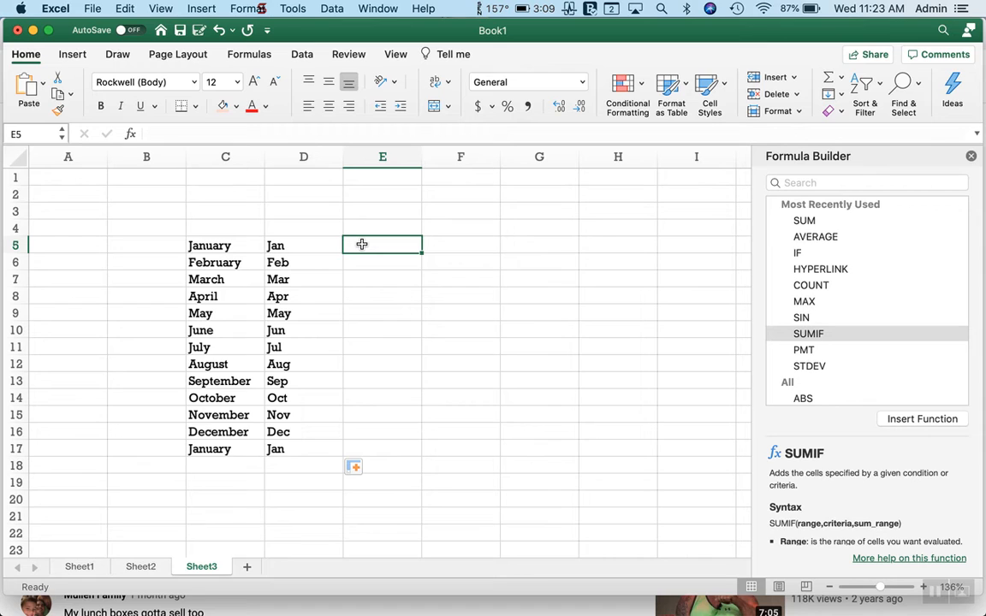
text(Monday)
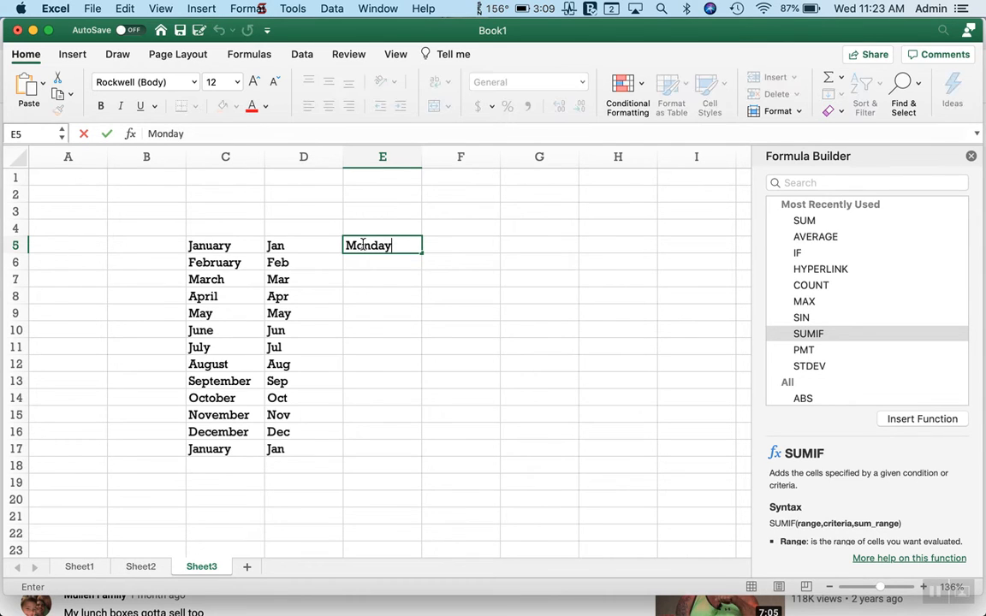
drag(421, 254, 420, 454)
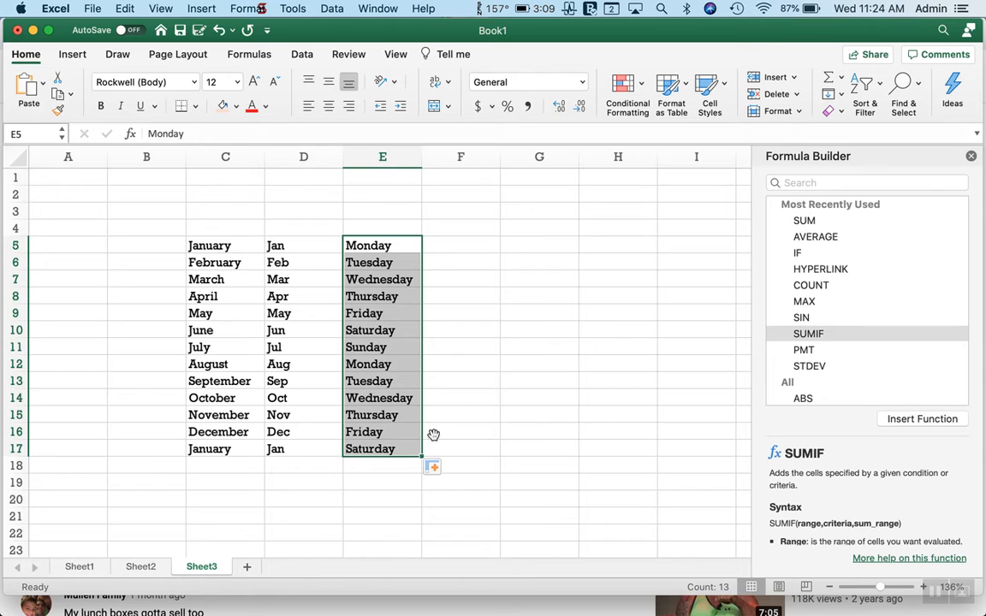
Enter Mon in cell F5 and fill the abbreviated weekday series down to F17.
click(454, 245)
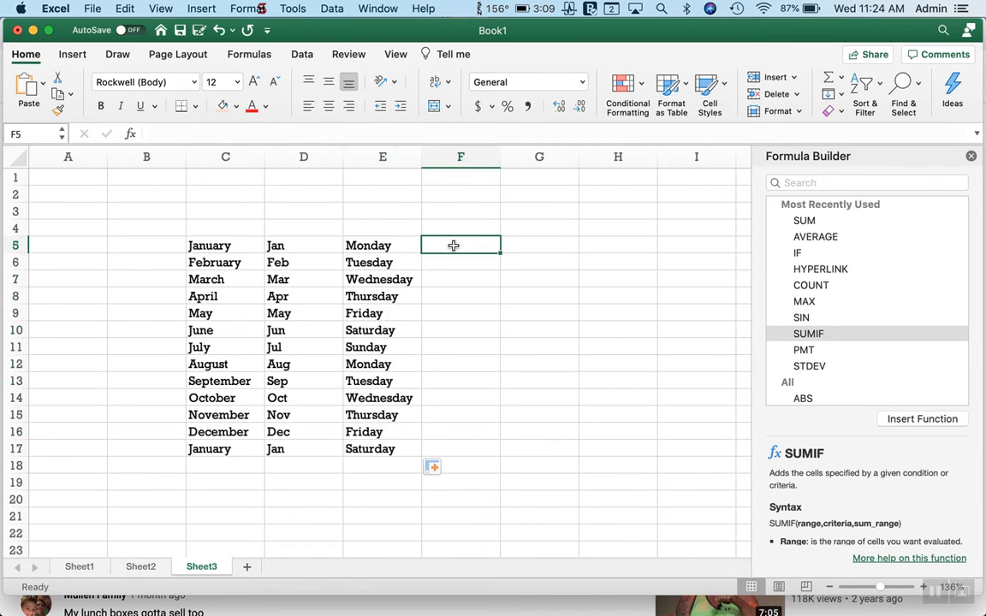
text(Mon)
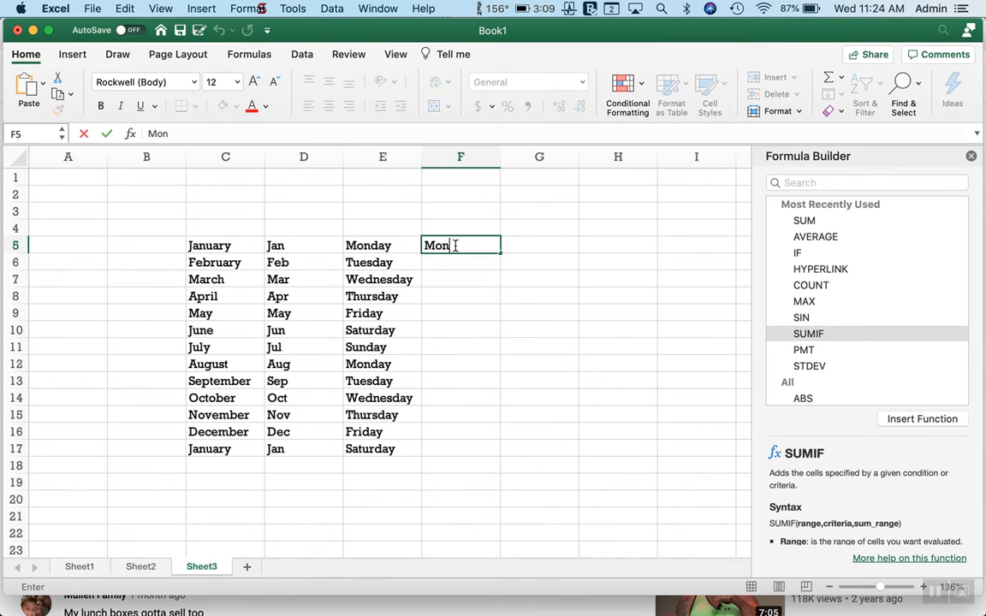
drag(499, 252, 502, 458)
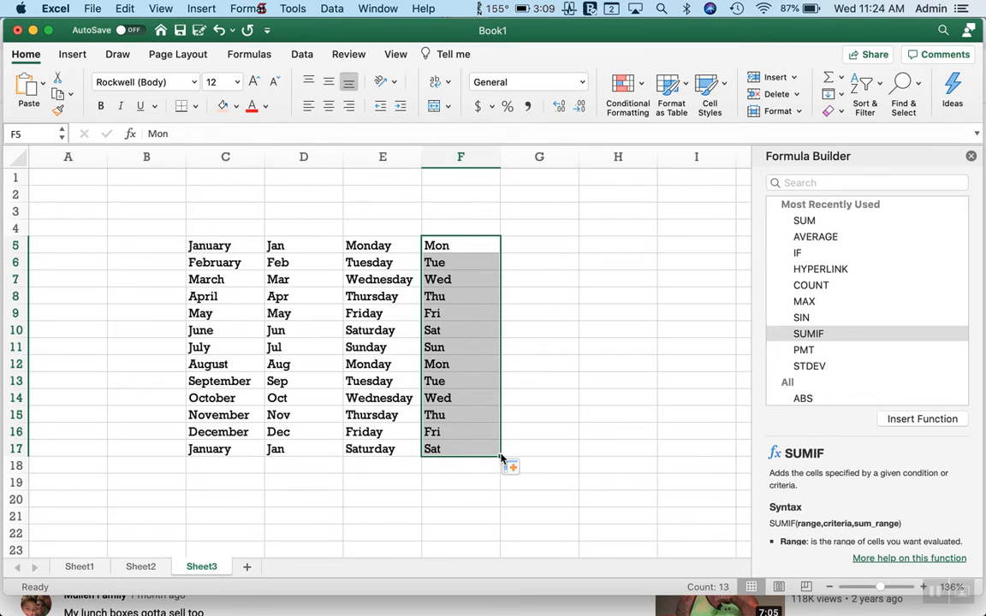
Enter the date 12/01/2002 in cell G5 and fill the daily date series down to G17.
click(540, 245)
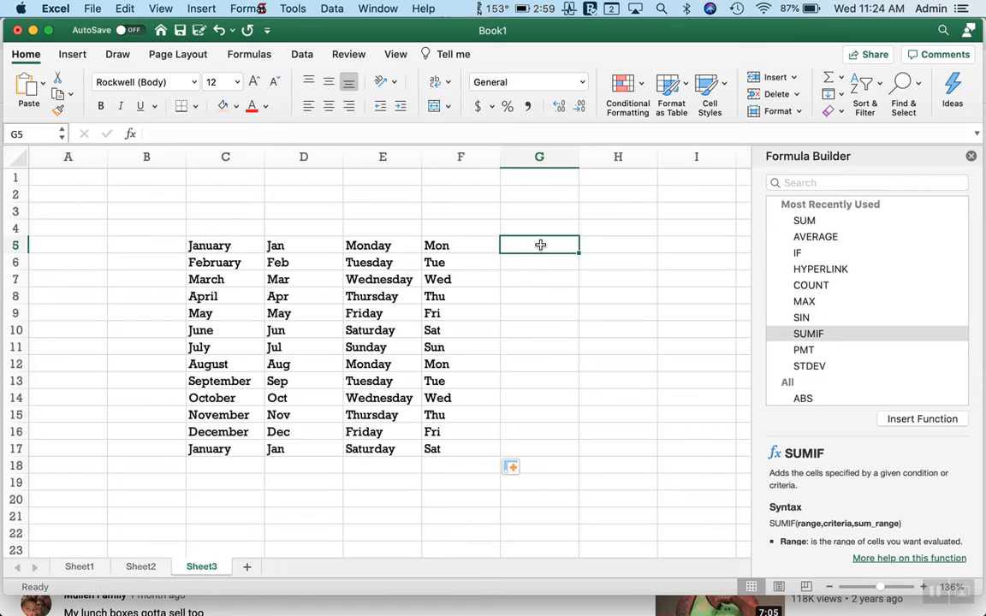
text(12)
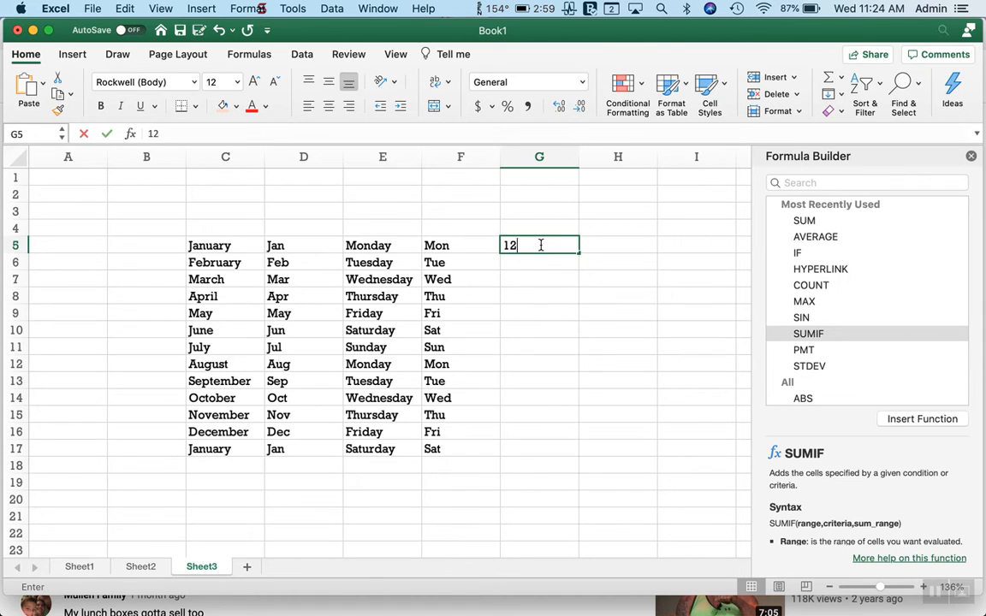
text(/01/2002)
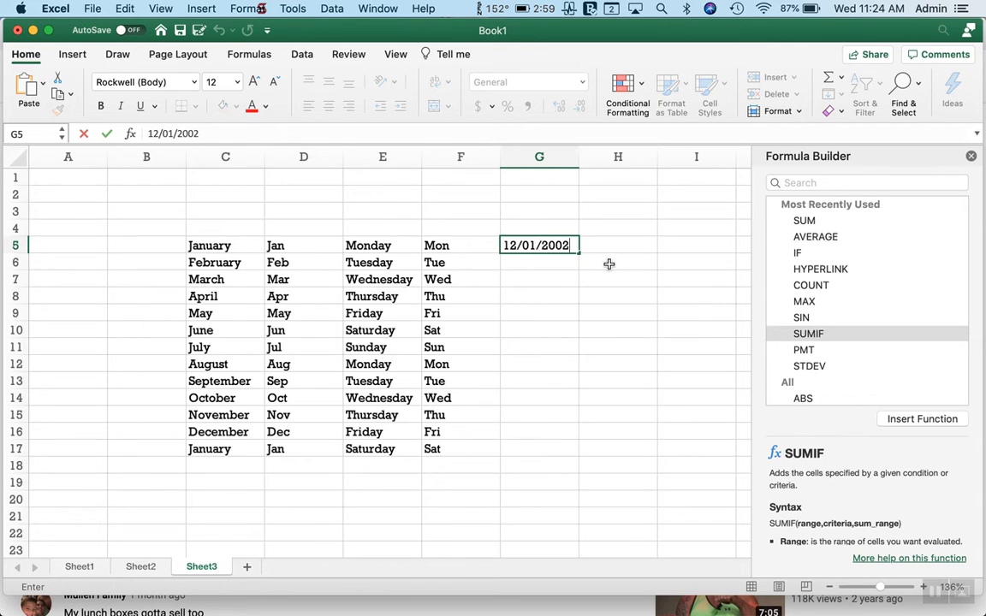
drag(579, 253, 572, 465)
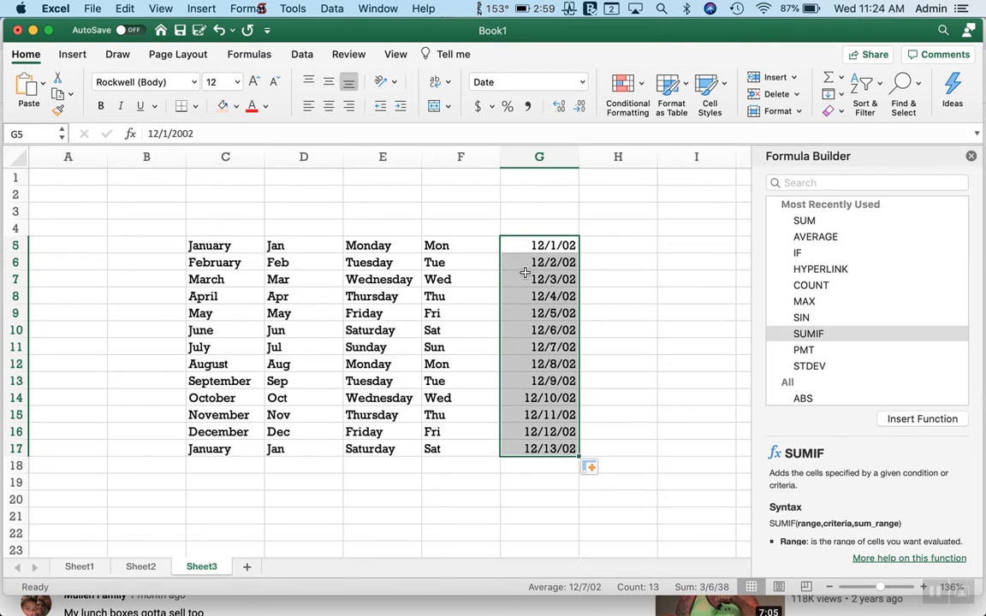
Change the date series in G5:G17 to Fill Years, and switch it to Fill Months.
click(602, 469)
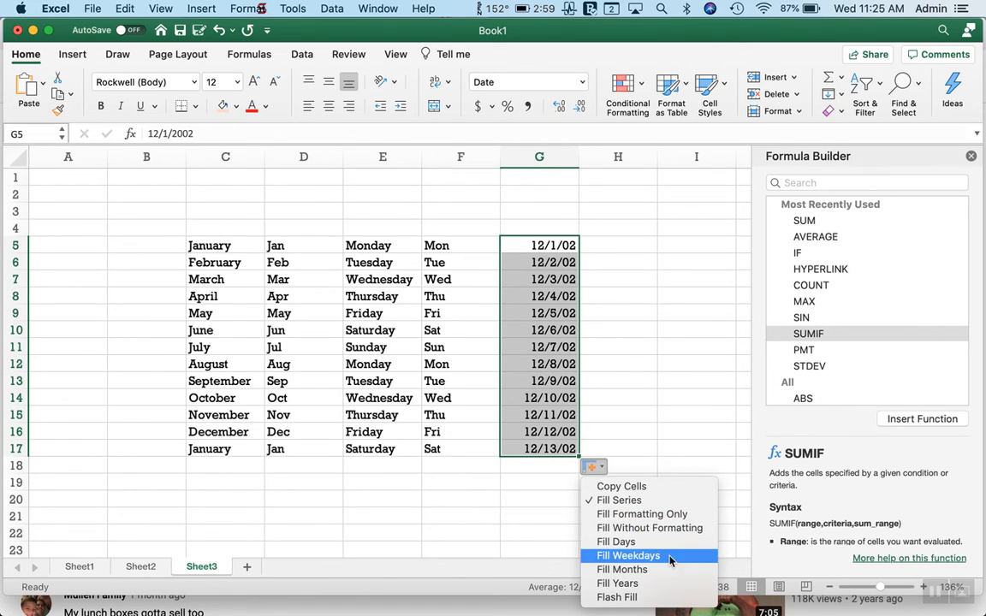
click(617, 583)
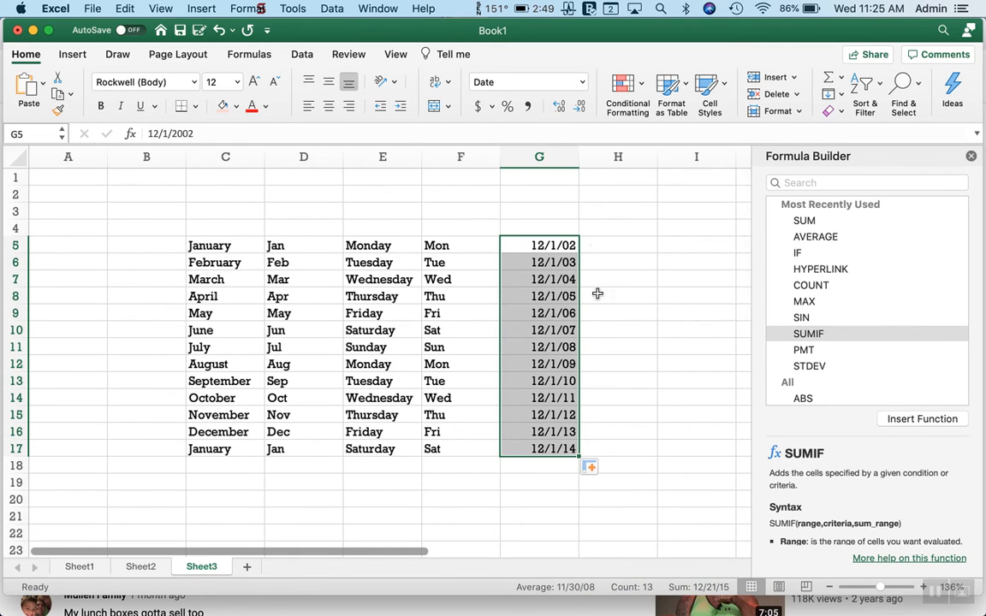
click(598, 470)
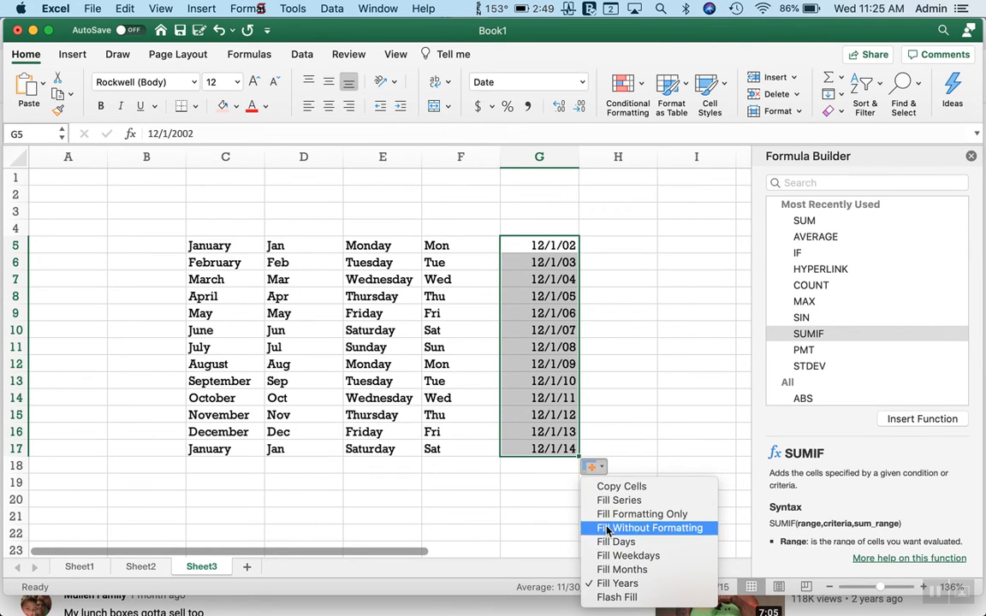
click(623, 571)
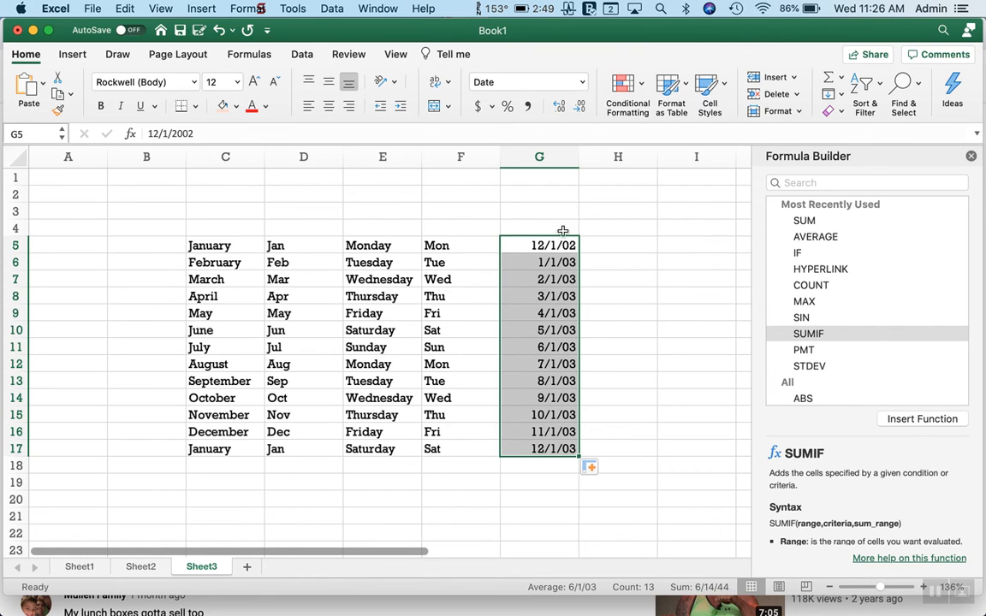
Enter Jan in cell C2 and fill the abbreviated month series across row 2 to G2.
click(202, 196)
text(J)
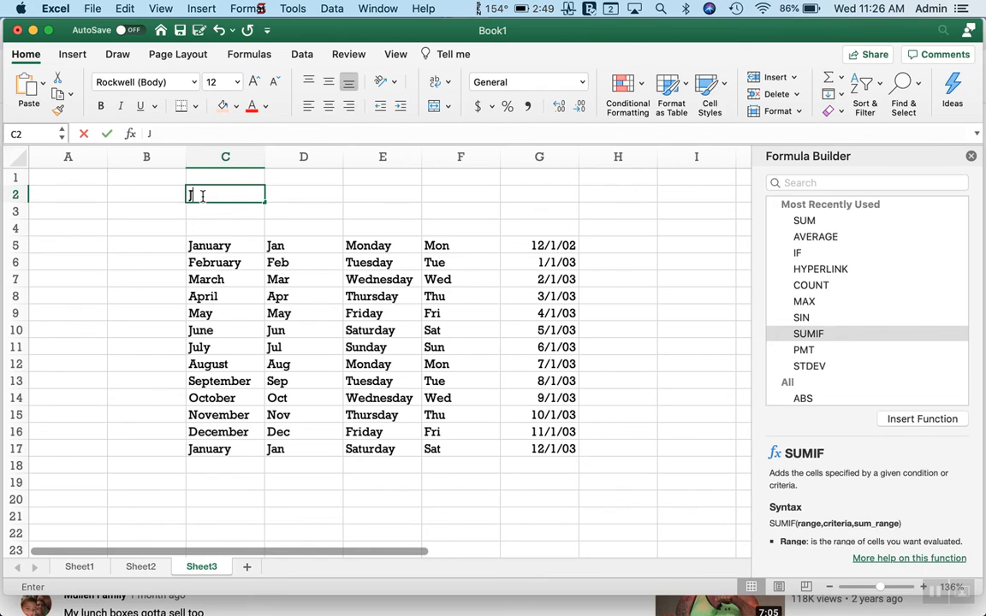
text(na)
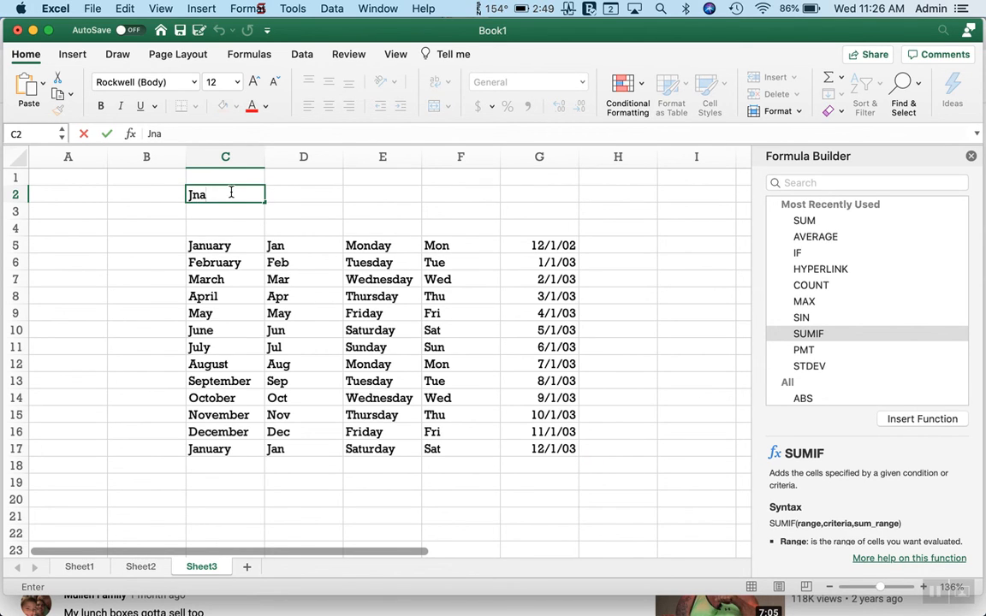
key(BackSpace)
key(BackSpace)
text(an)
drag(264, 203, 589, 184)
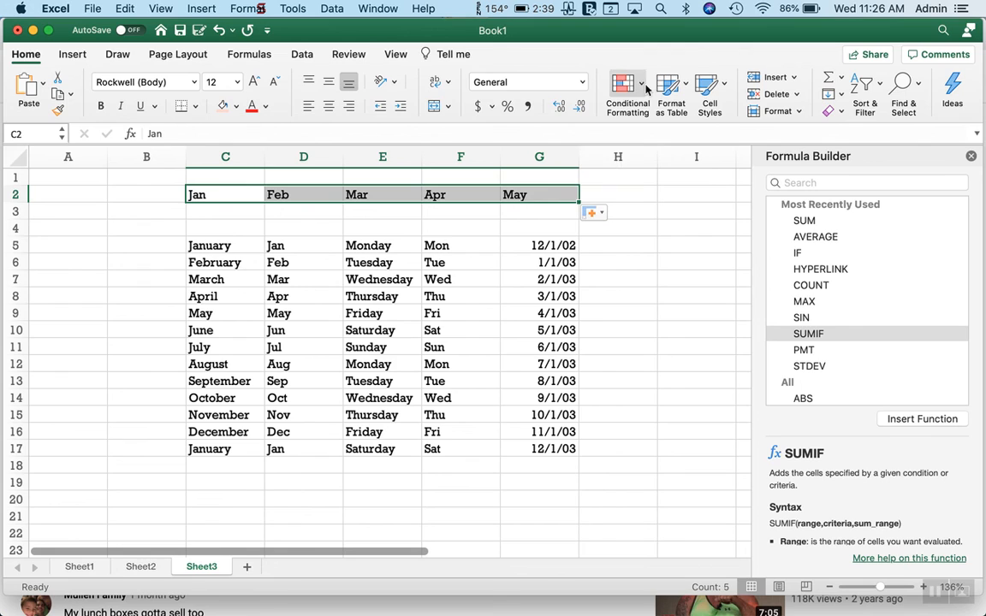
click(600, 215)
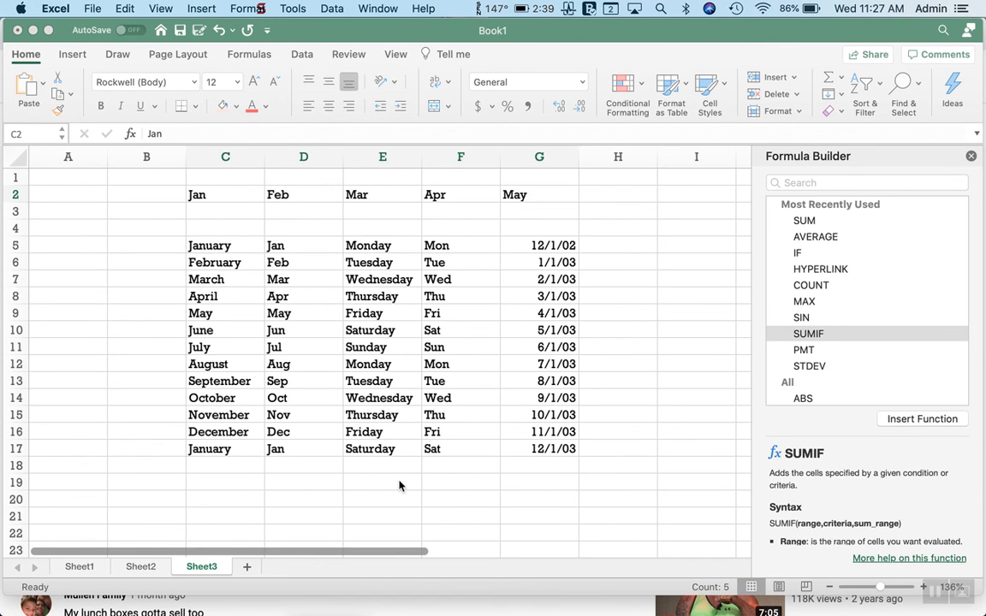
mouse_move(935, 603)
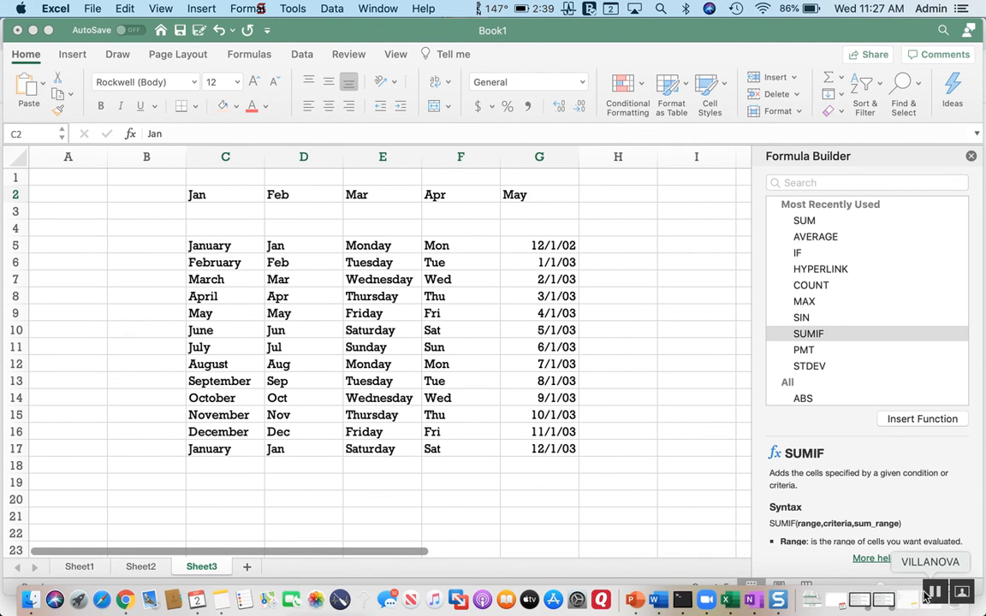